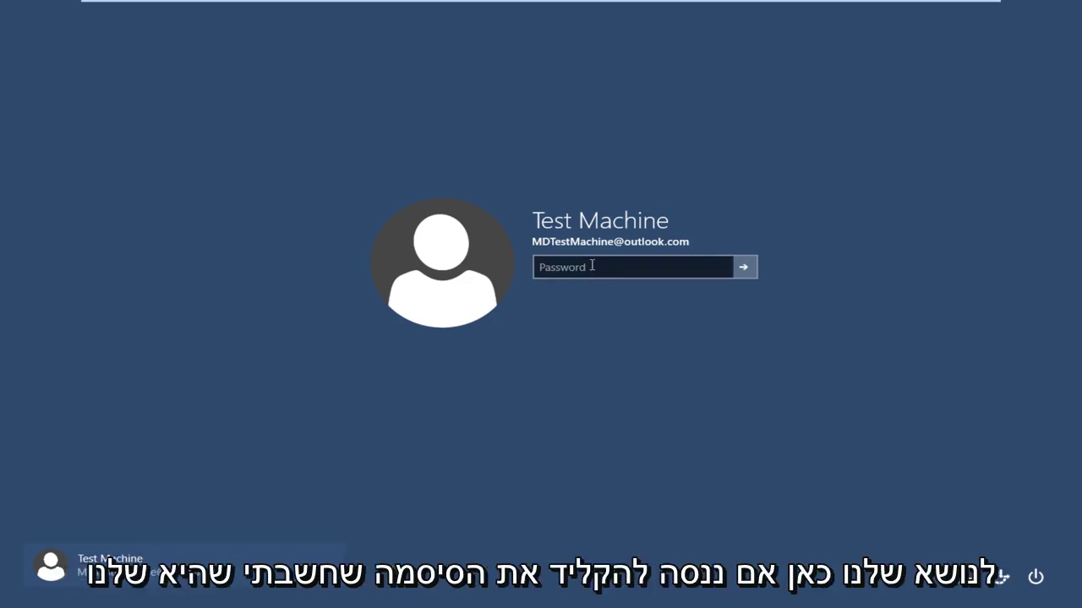
- Submit the remembered password on the Windows 10 sign-in screen and get the incorrect-password message
click(592, 265)
text(***)
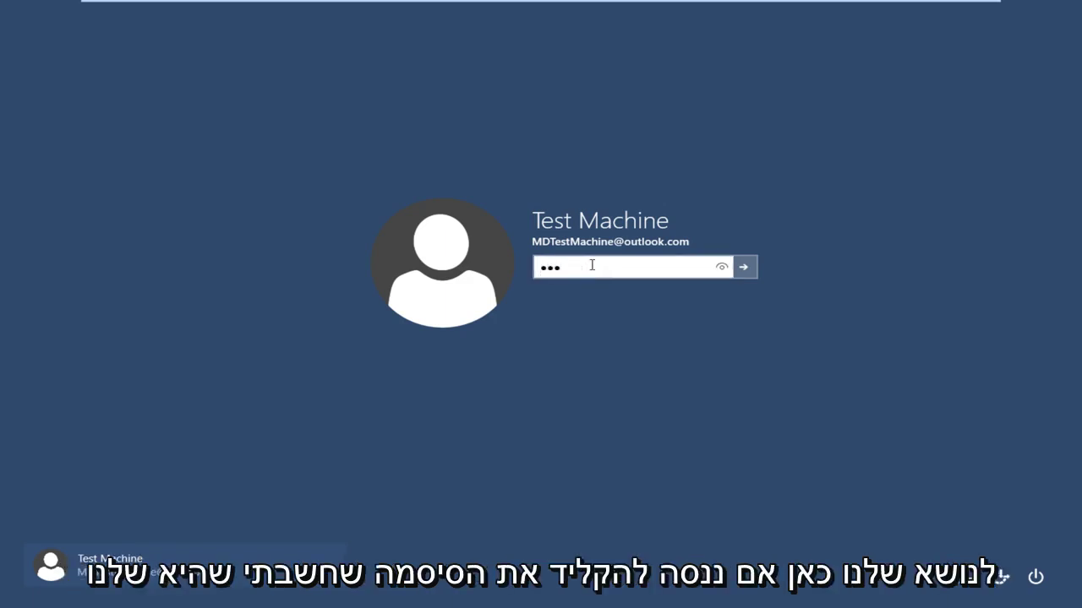
text(*****)
key(Return)
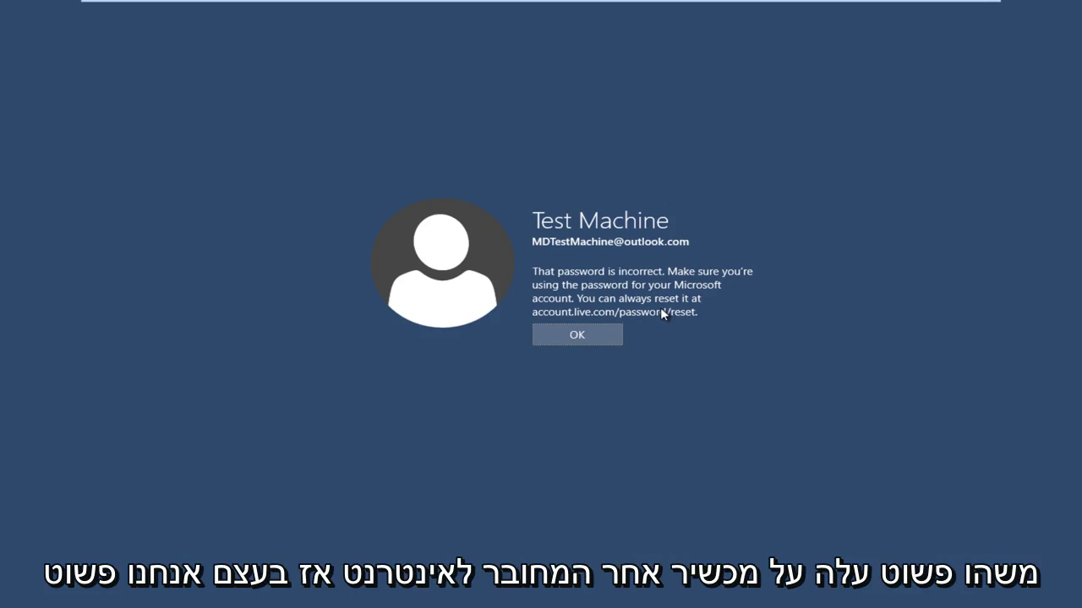
- Leave VMware full screen, launch Chrome and enter accounts.live.com/password/reset as the address
click(964, 11)
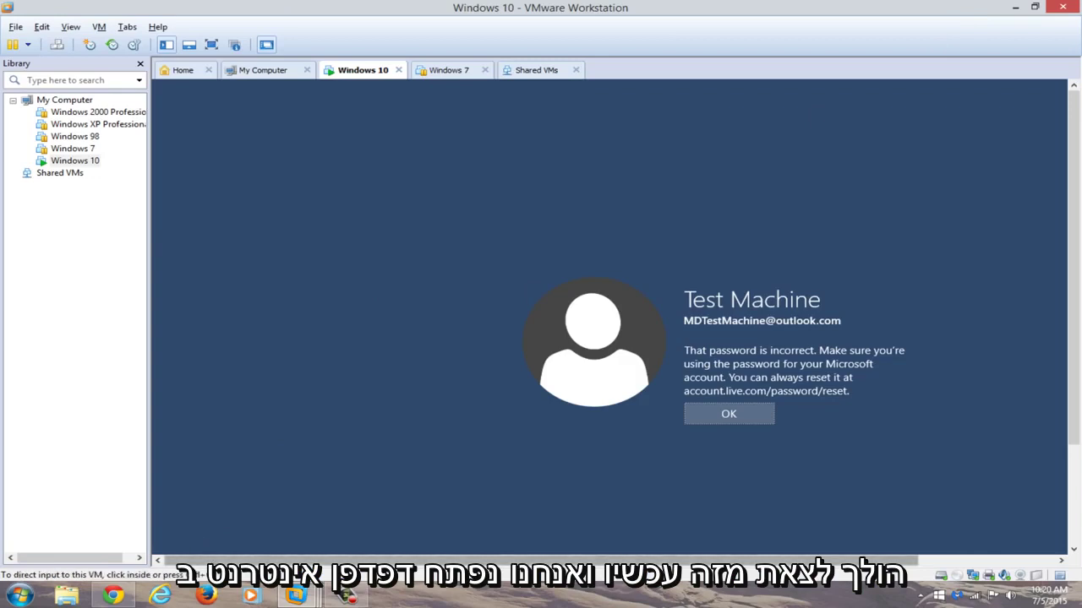
click(118, 595)
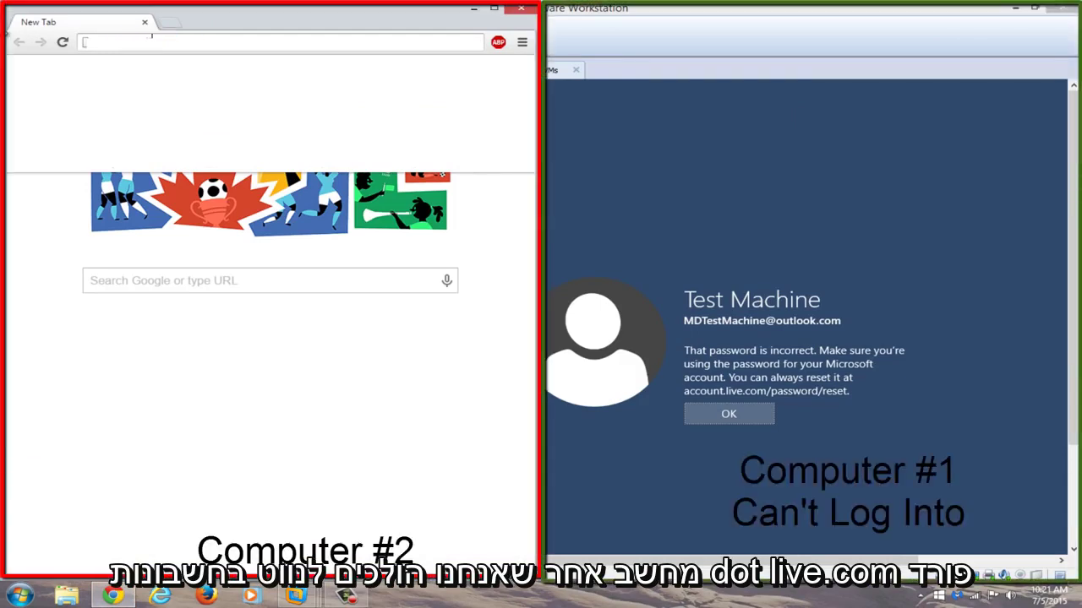
text(accounts.live.com/)
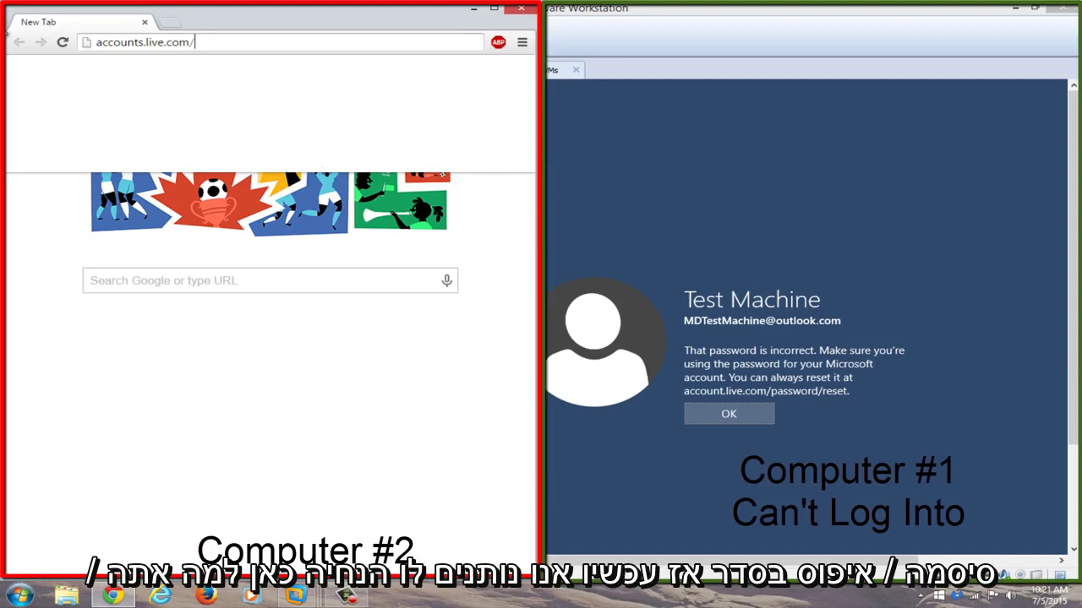
text(password/)
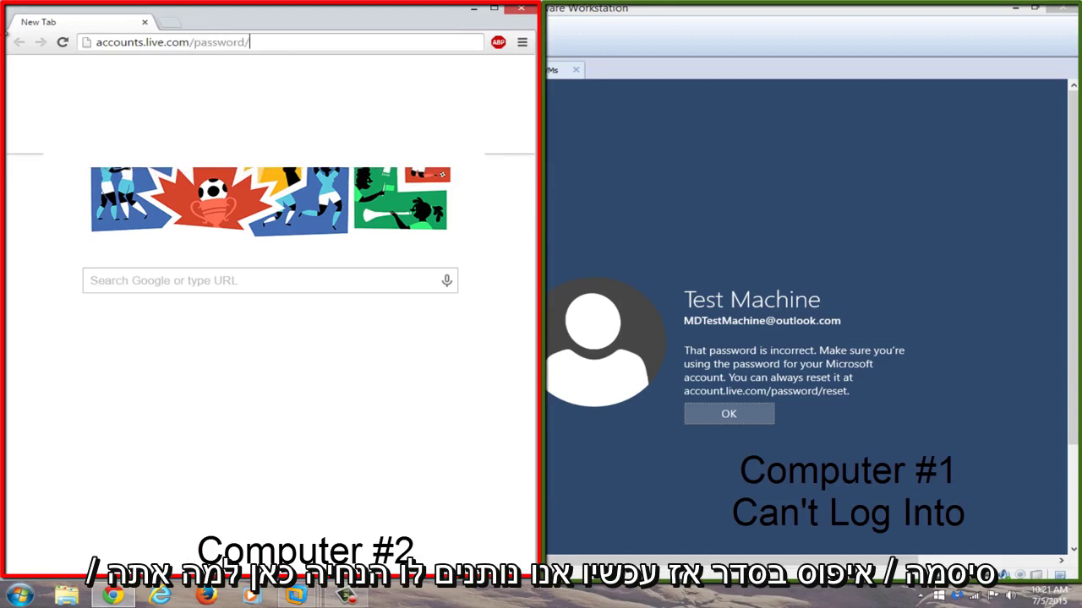
text(reset)
- Load the password reset page, choose 'I forgot my password' and continue
key(Return)
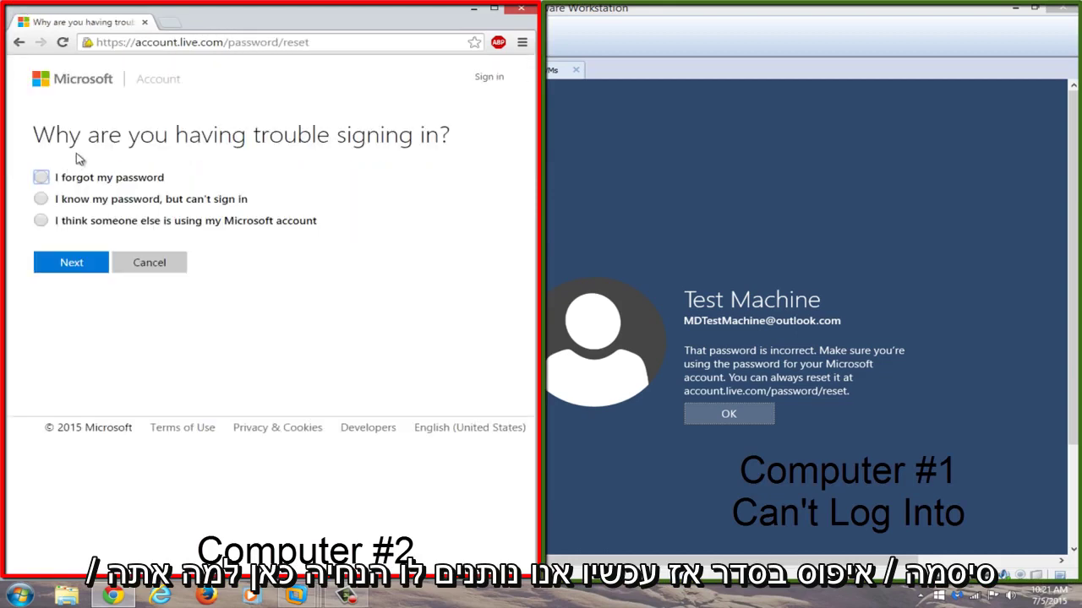
click(492, 9)
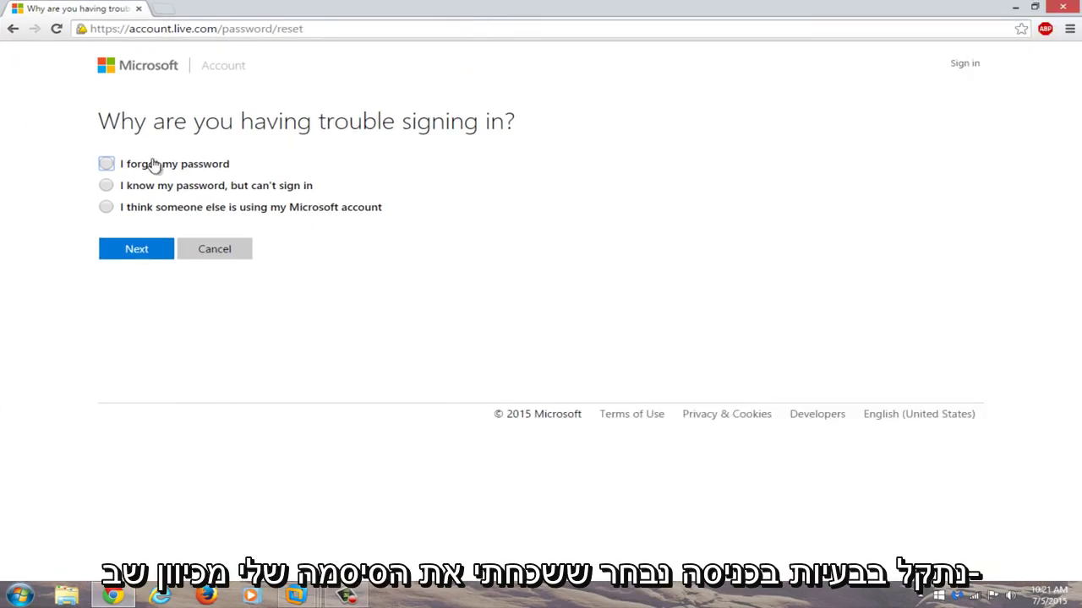
click(109, 165)
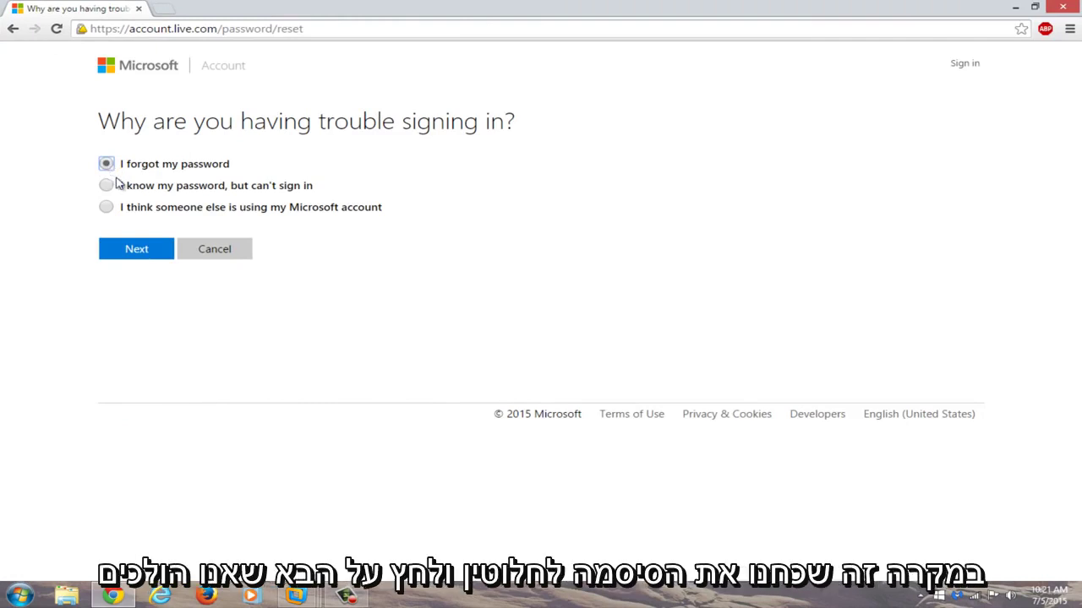
click(131, 258)
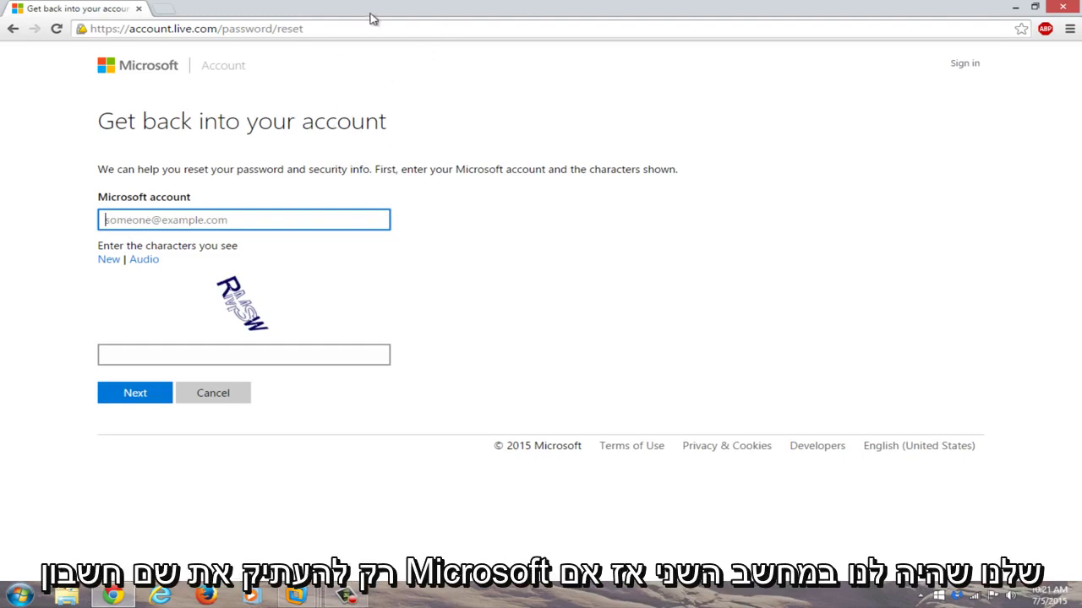
- Snap Chrome beside the VM, autofill the locked account's e-mail, and focus the captcha box
double_click(663, 6)
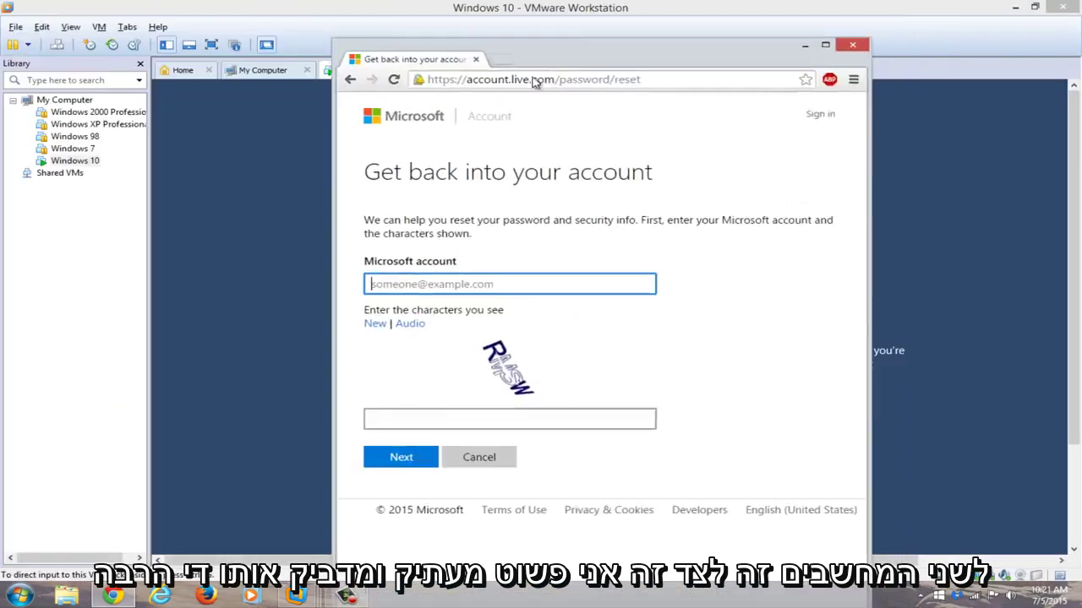
key(super+Left)
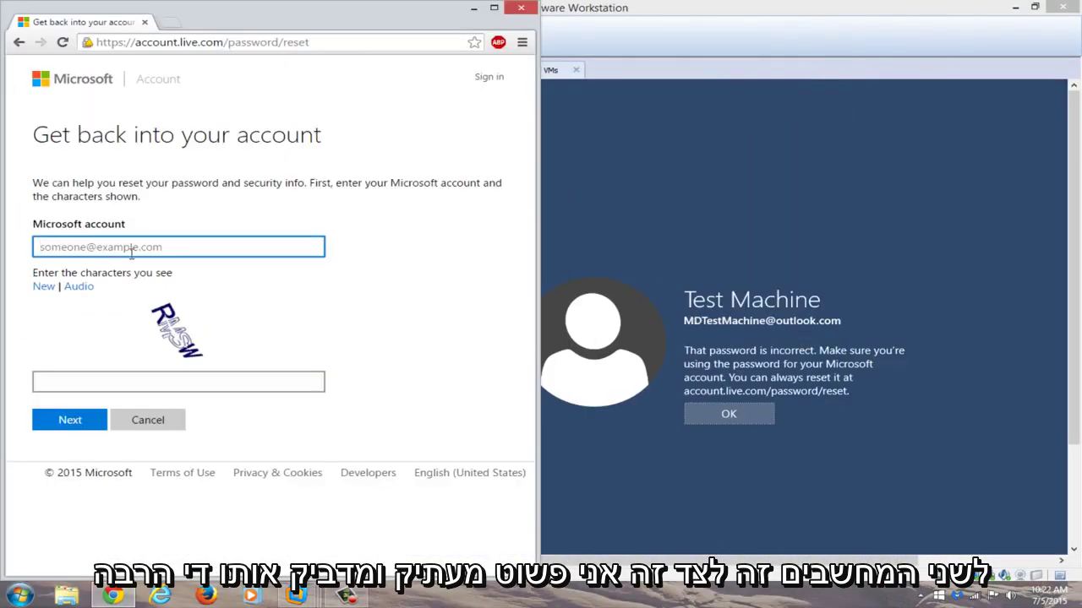
click(135, 245)
click(125, 266)
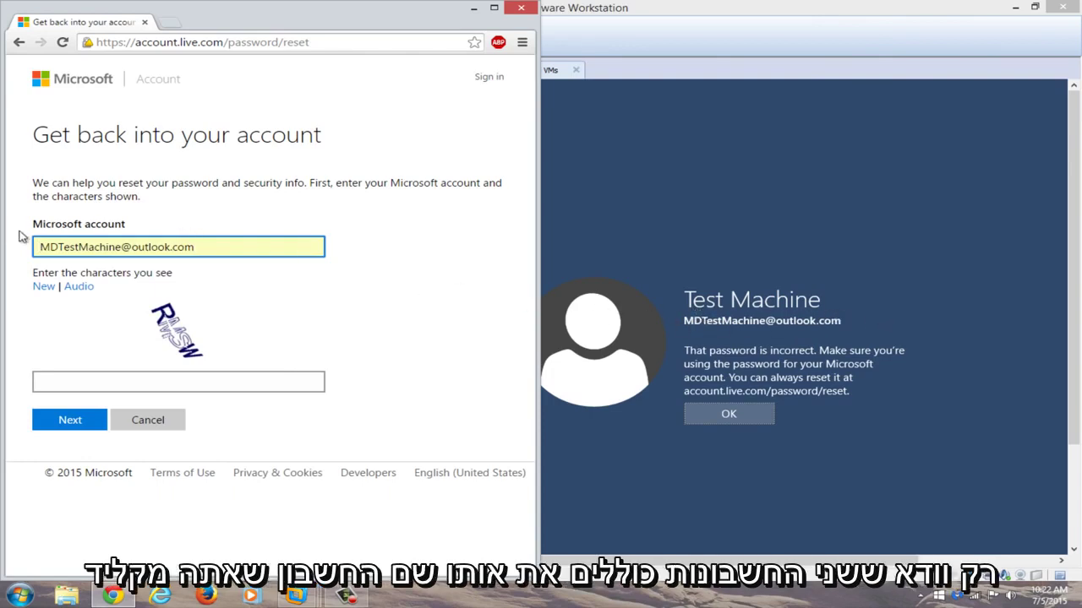
click(105, 390)
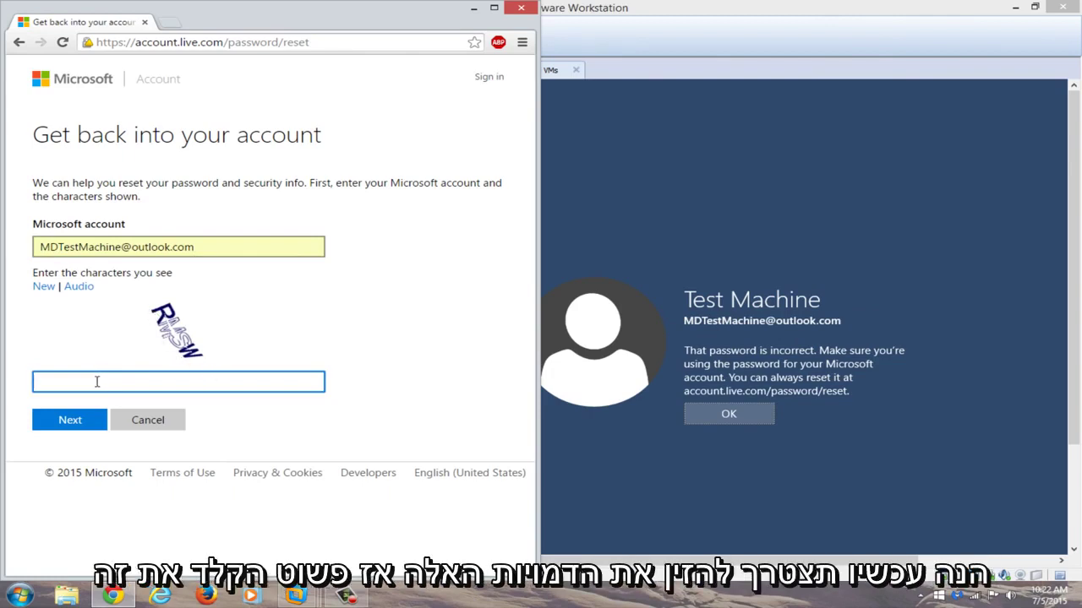
- Enter the captcha characters, choose Email, complete the backup address and send the security code
text(RMSW)
click(69, 420)
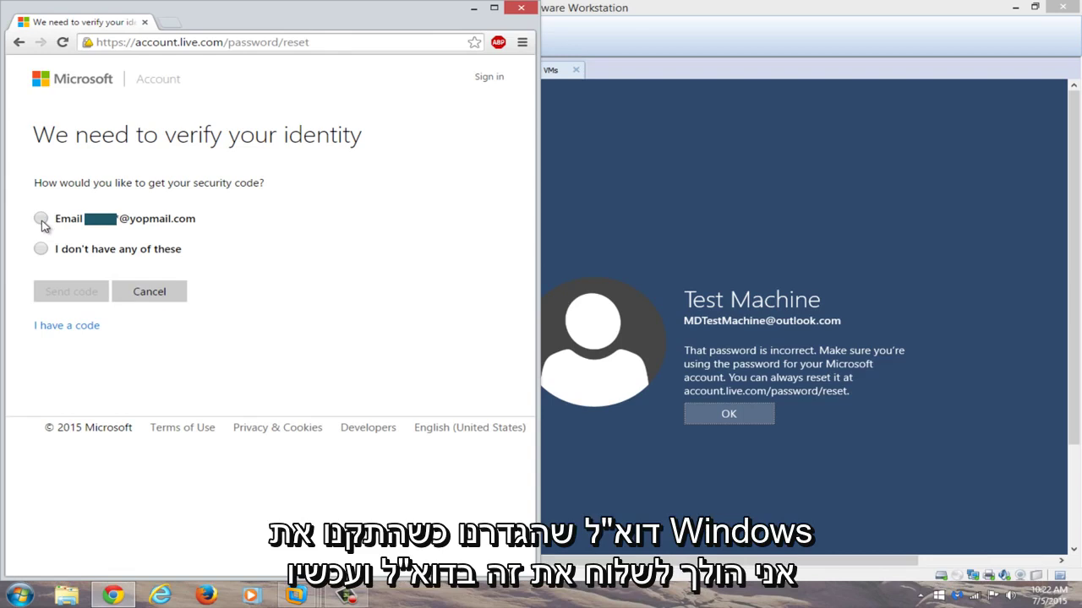
click(41, 219)
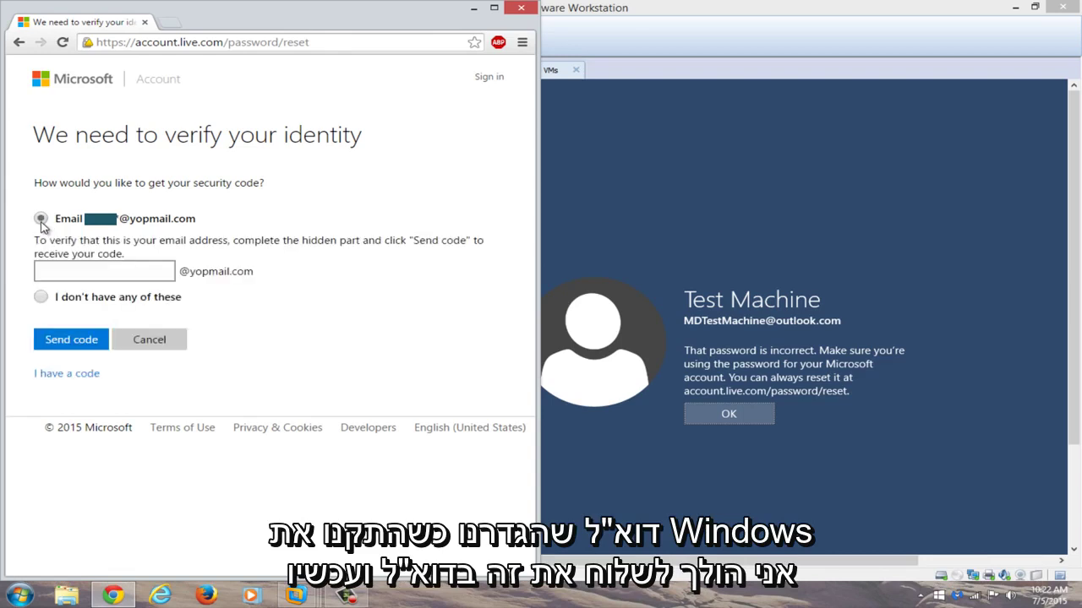
click(67, 273)
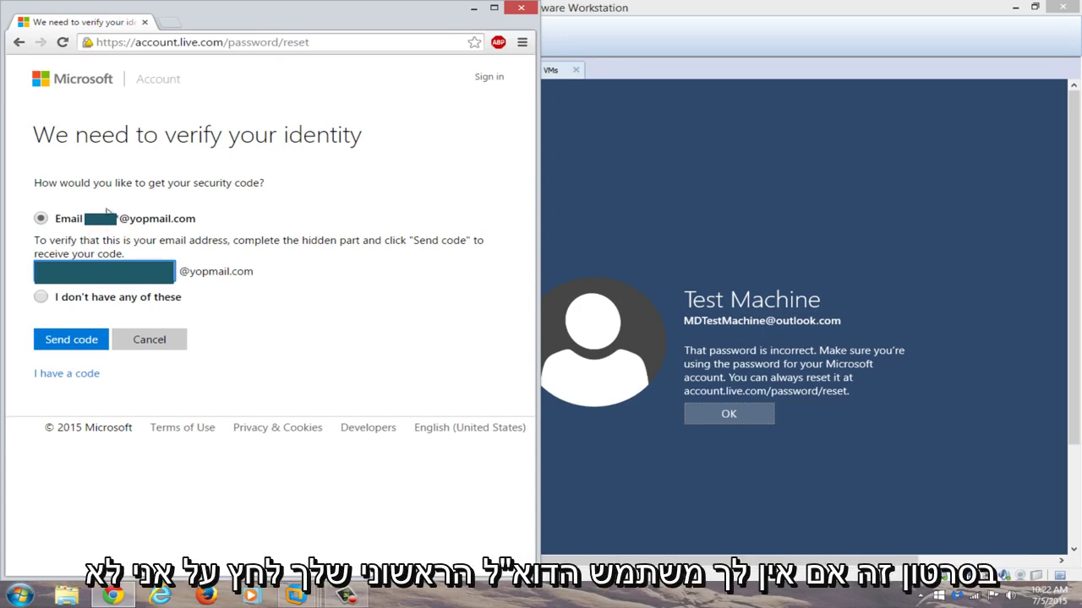
click(60, 342)
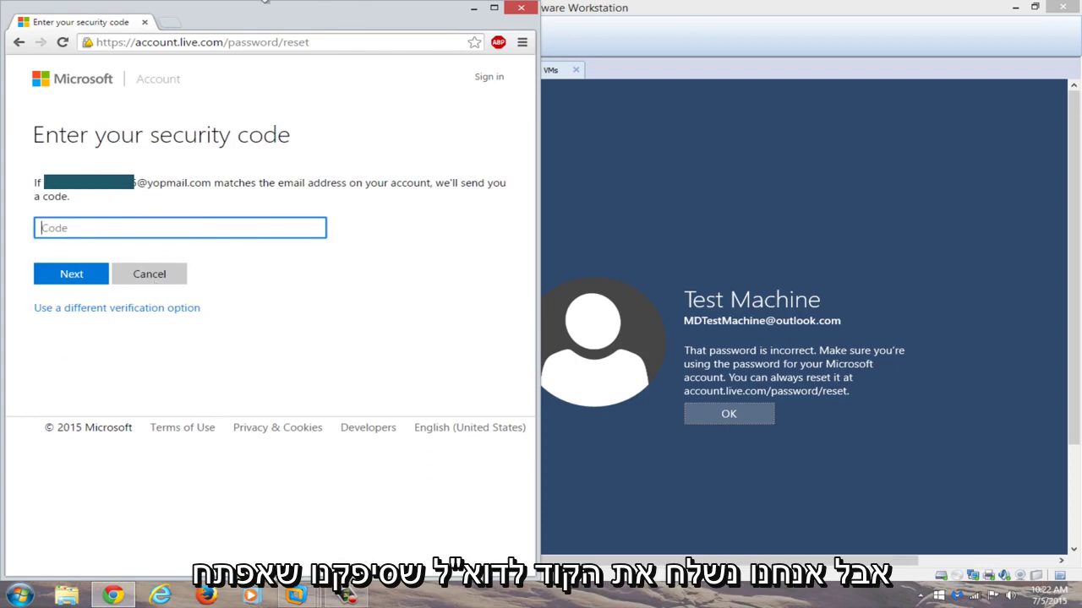
- Open YOPmail in a new tab and go to the disposable mailbox's inbox
click(172, 24)
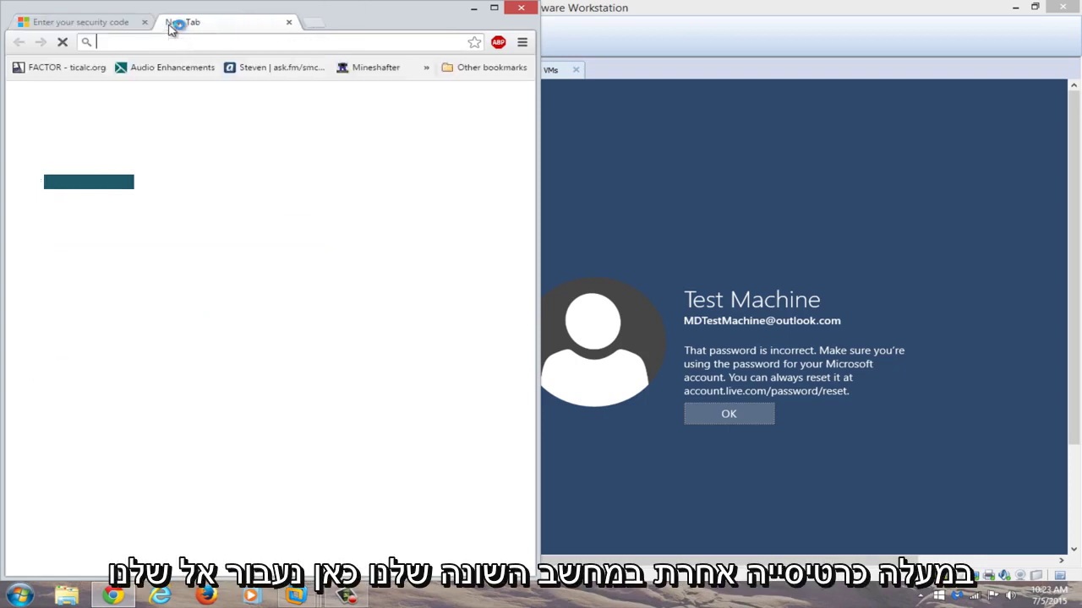
text(yopmail)
key(Return)
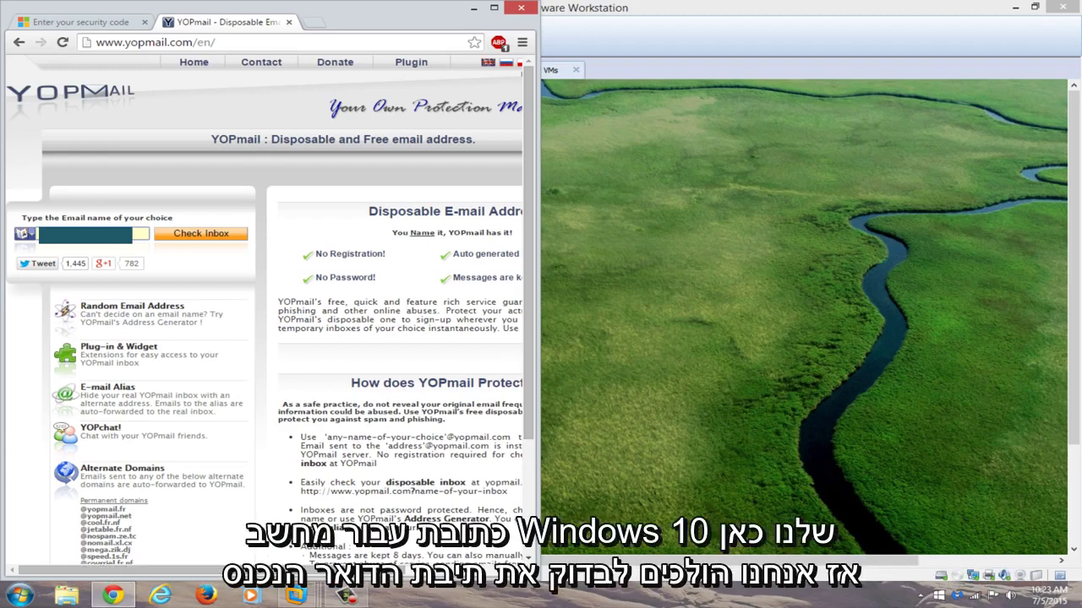
click(783, 376)
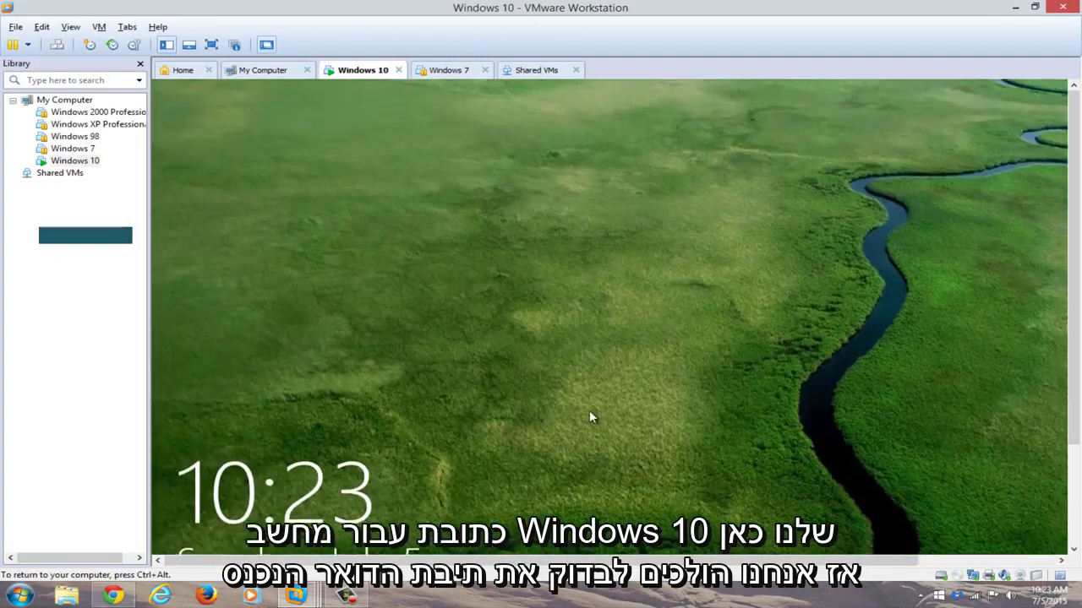
click(589, 414)
drag(540, 8, 1080, 28)
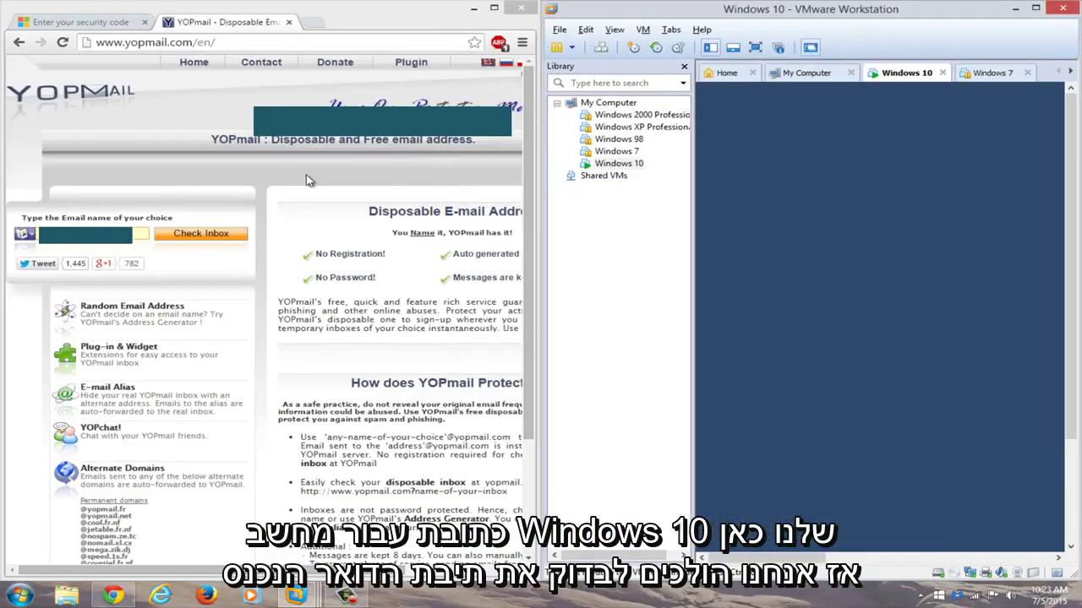
click(190, 240)
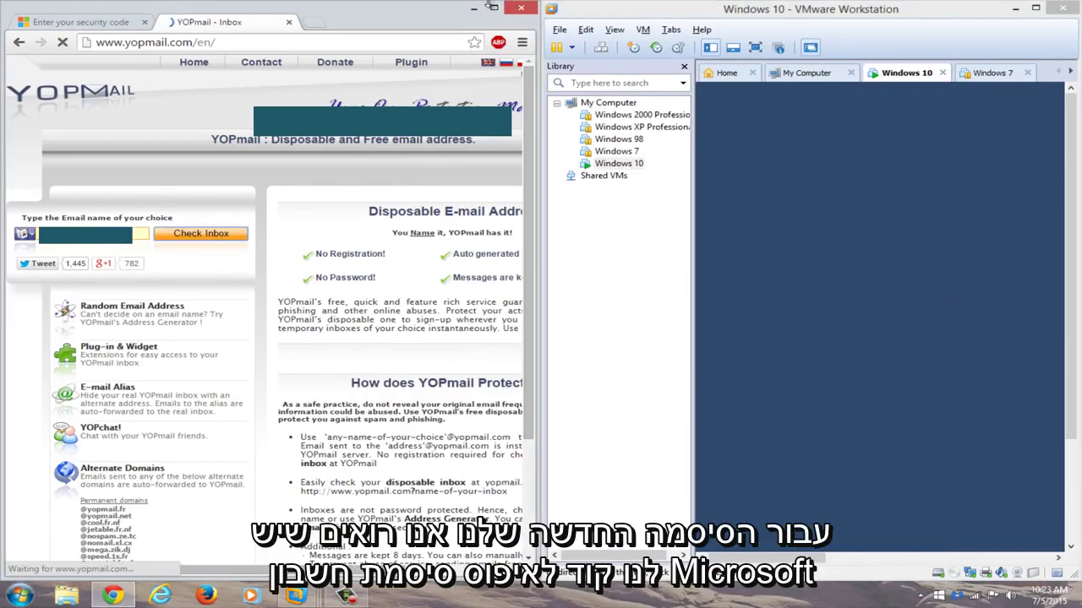
- Copy the password reset security code from the Microsoft account email
key(super+Up)
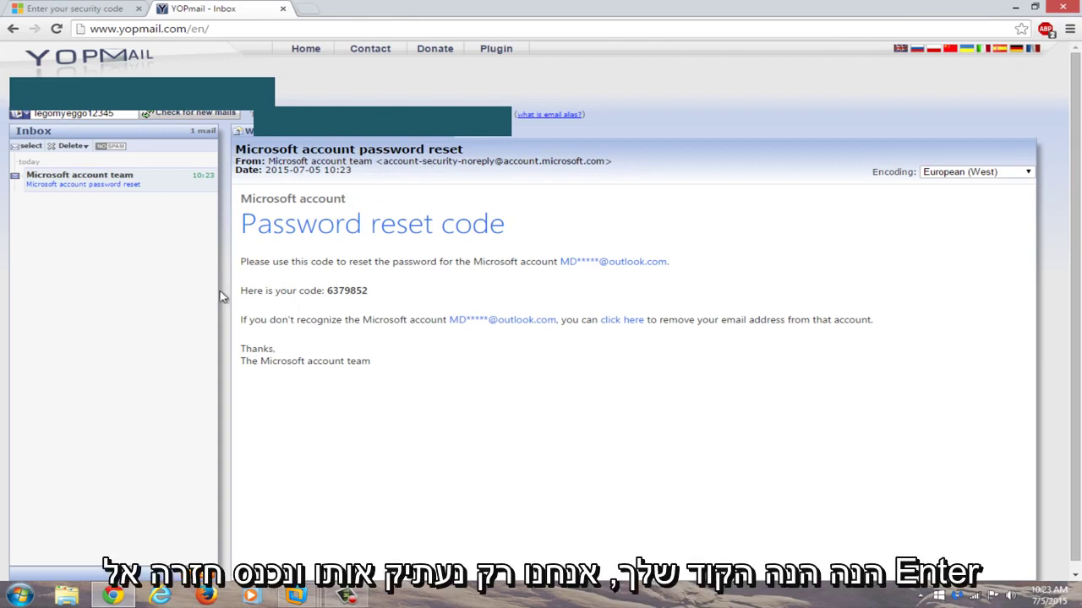
drag(386, 290, 327, 291)
right_click(334, 290)
click(368, 300)
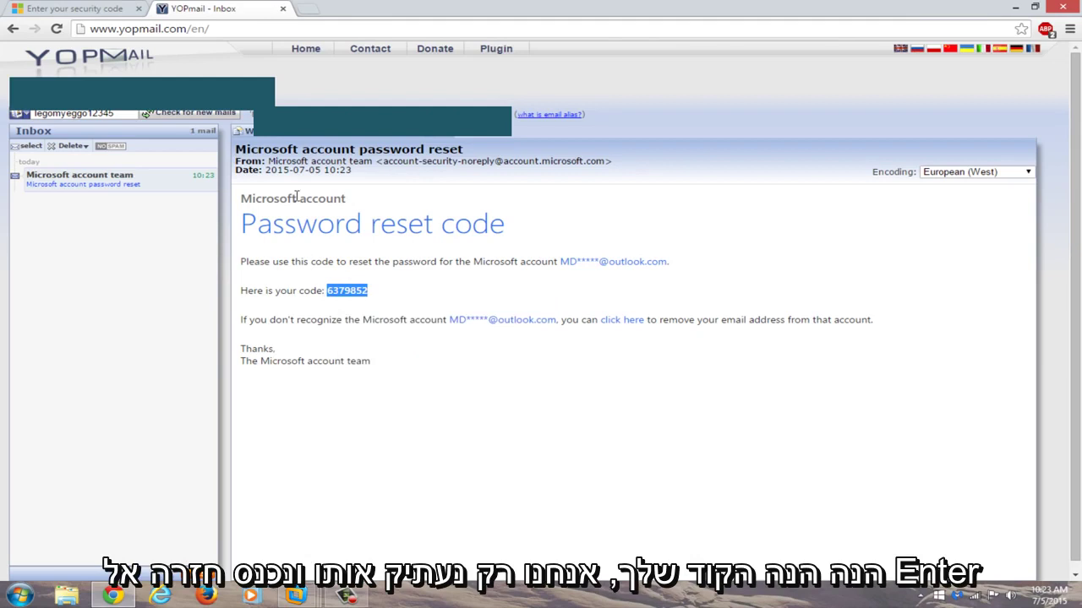
- Paste the copied security code on the reset page and submit it
click(31, 9)
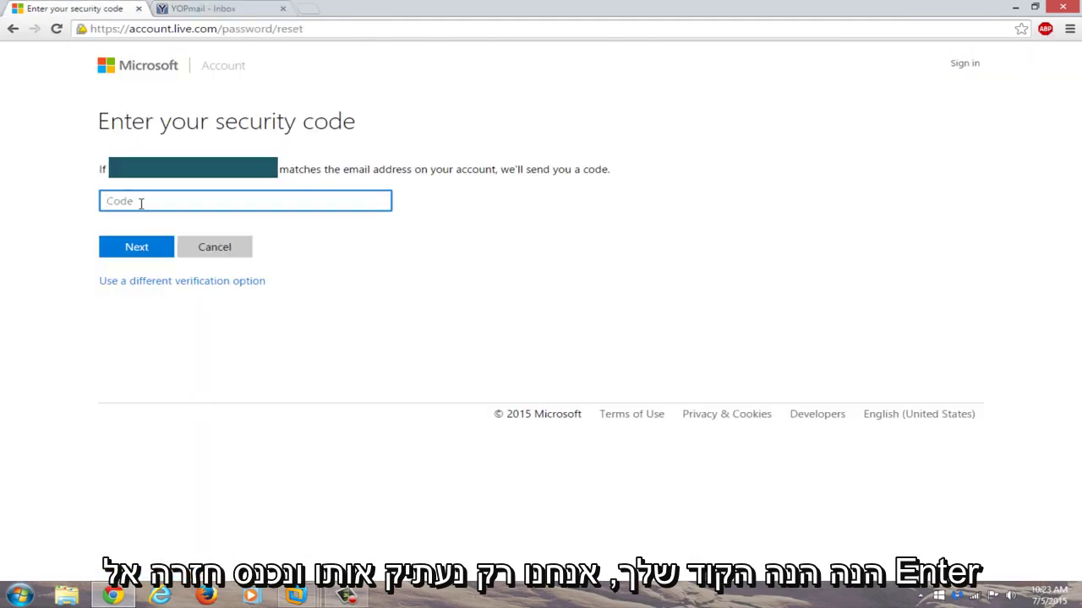
key(ctrl+v)
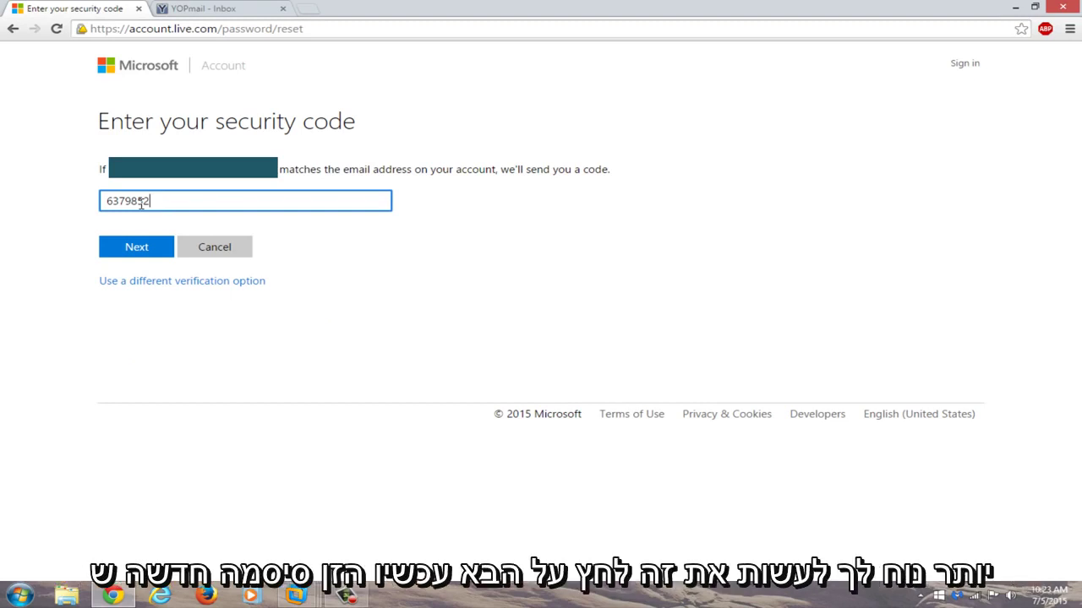
click(143, 248)
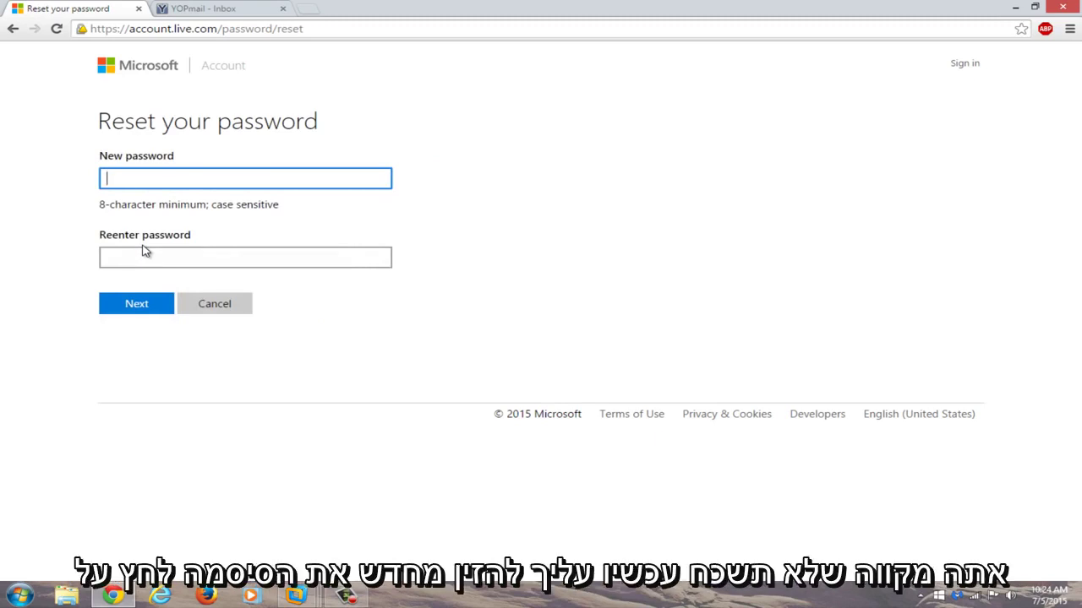
- Enter and confirm the new account password and submit it
text(••••••••••••••)
click(141, 262)
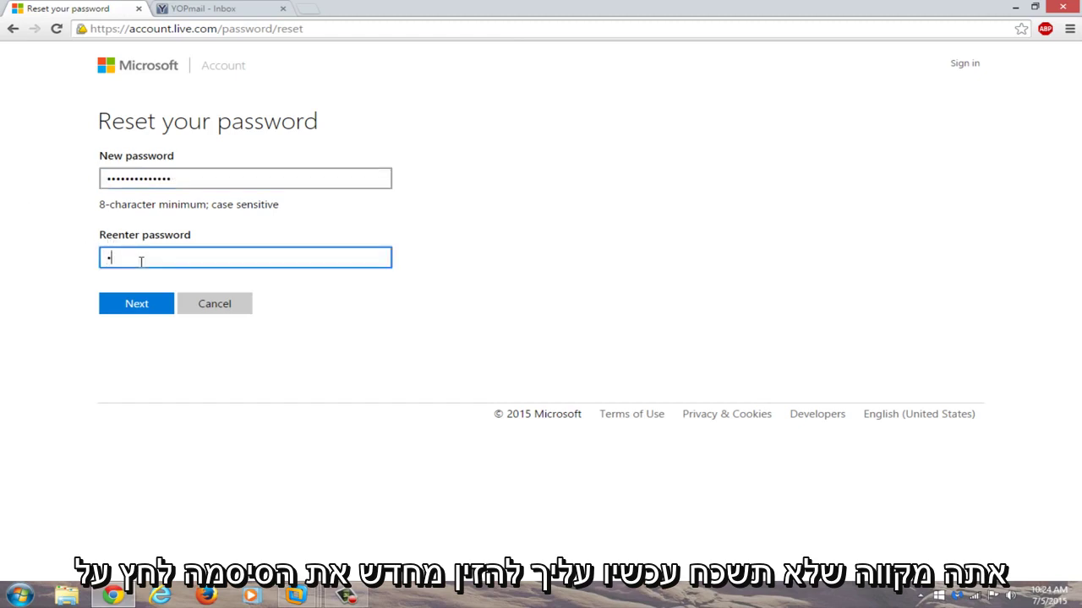
text(••••••••••••••)
click(128, 304)
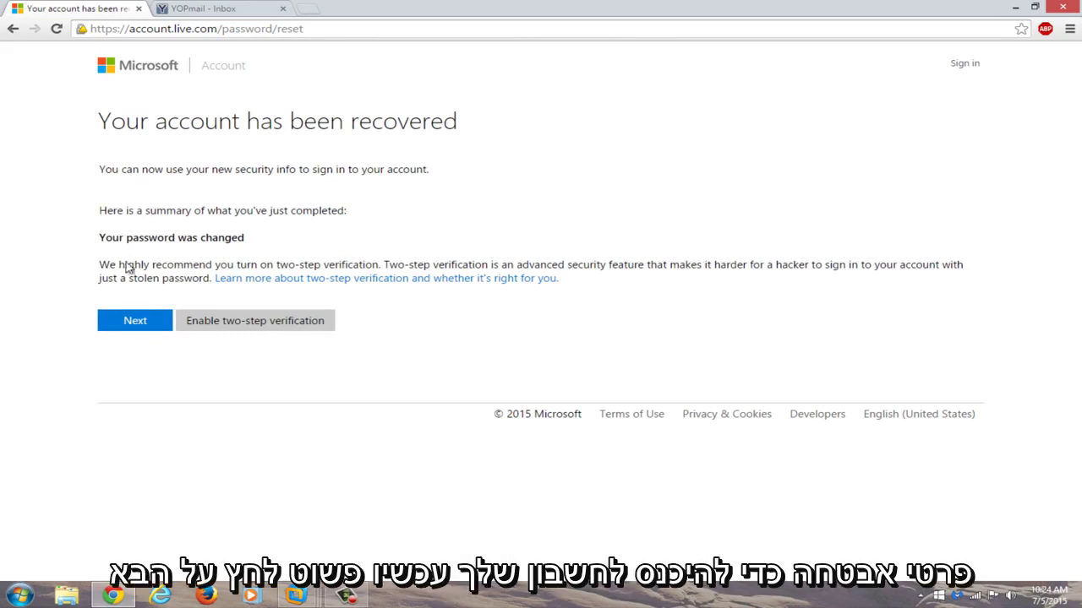
- Continue to sign-in and enter the test machine's outlook.com address in the account field
click(121, 325)
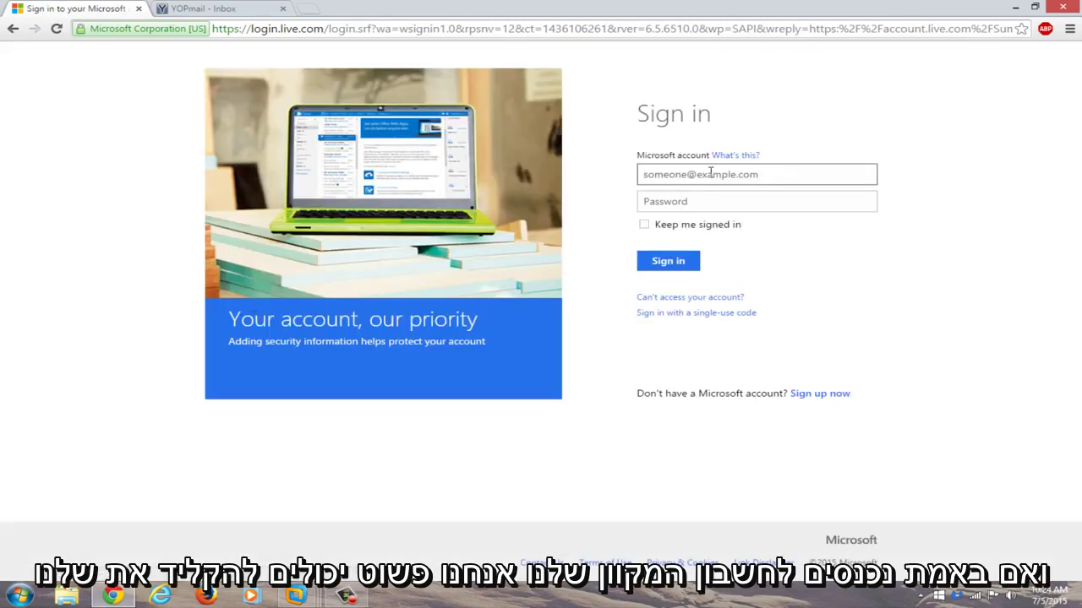
key(ctrl+v)
key(ctrl+a)
key(BackSpace)
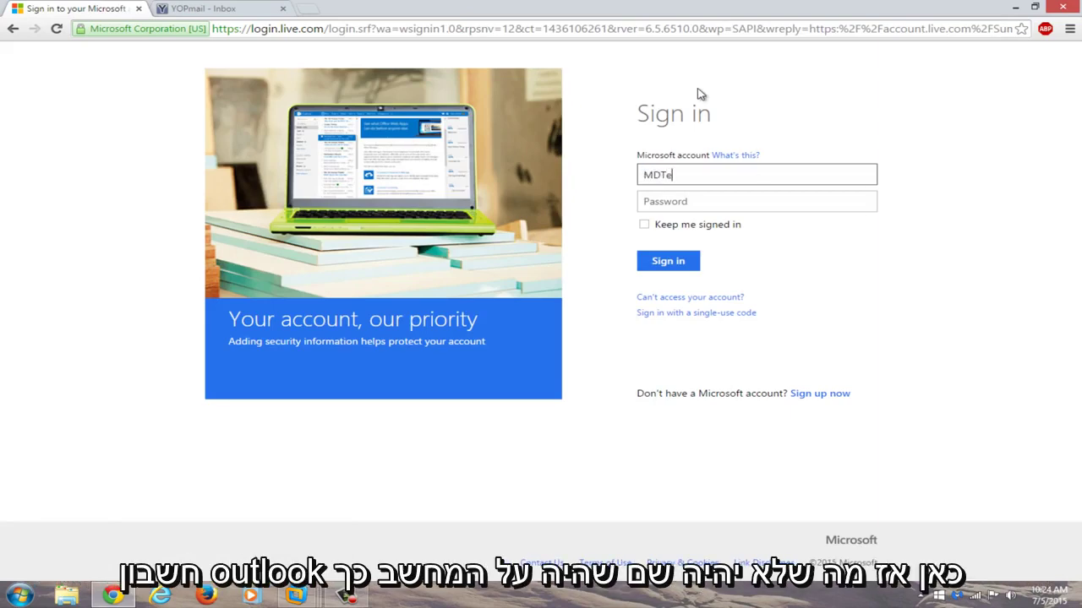
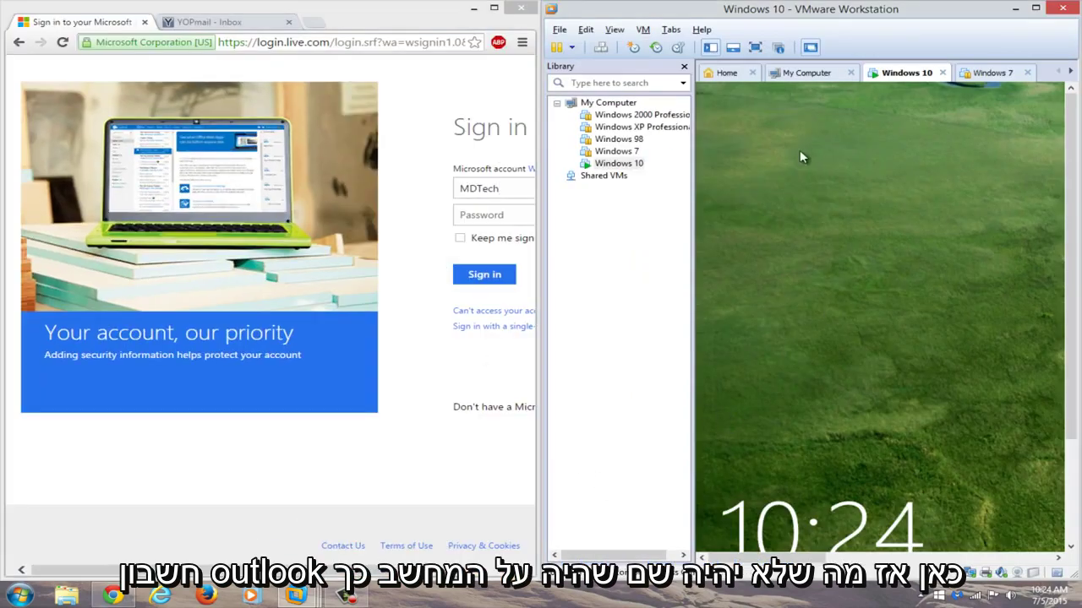
click(803, 157)
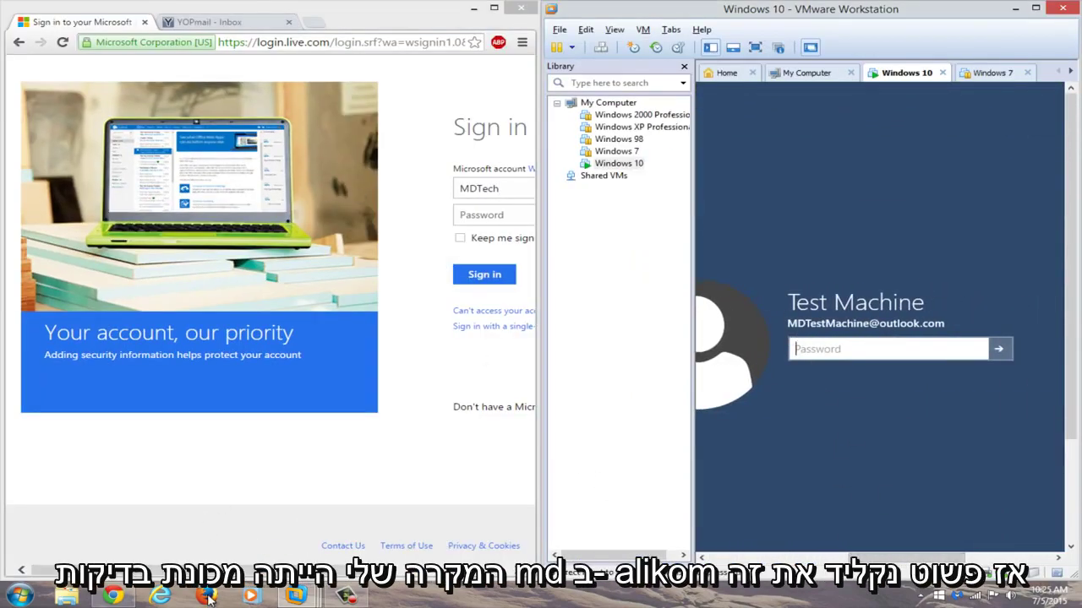
click(333, 188)
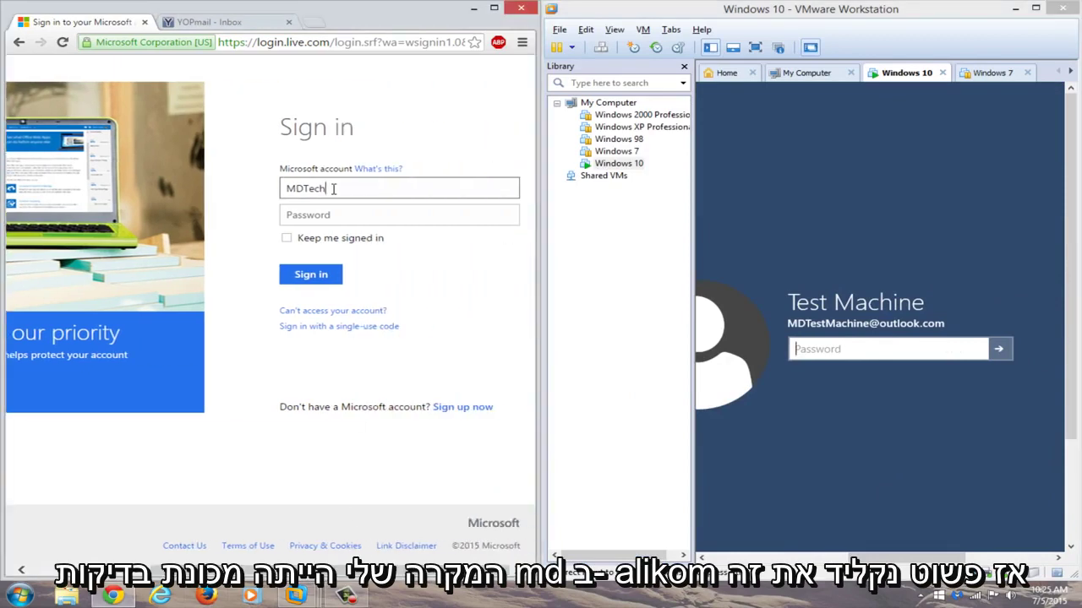
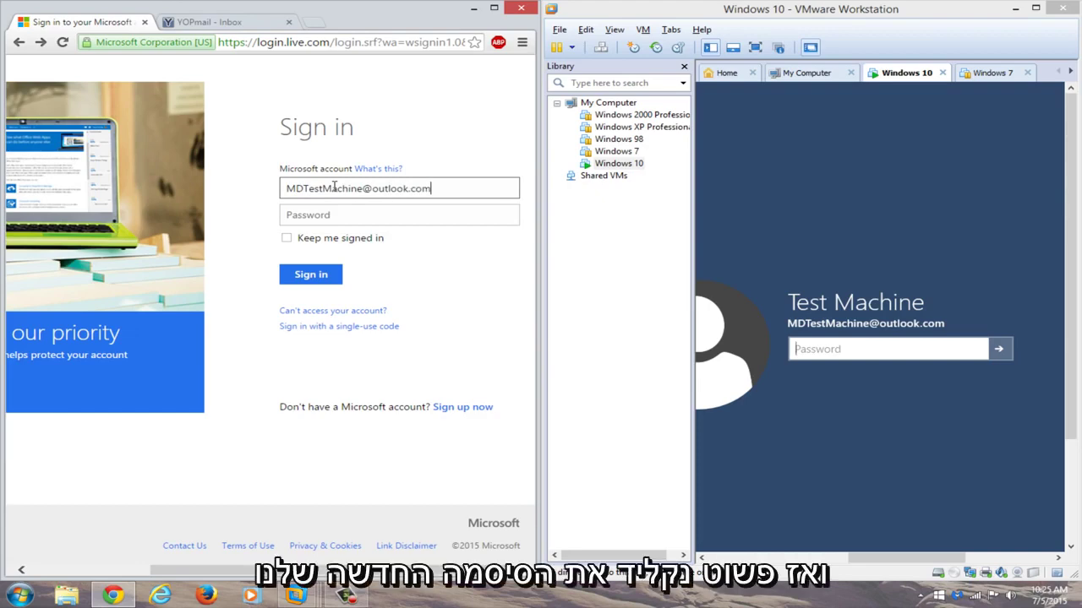
click(385, 211)
- Sign in on the website with the new password, then enlarge the VMware window
click(399, 222)
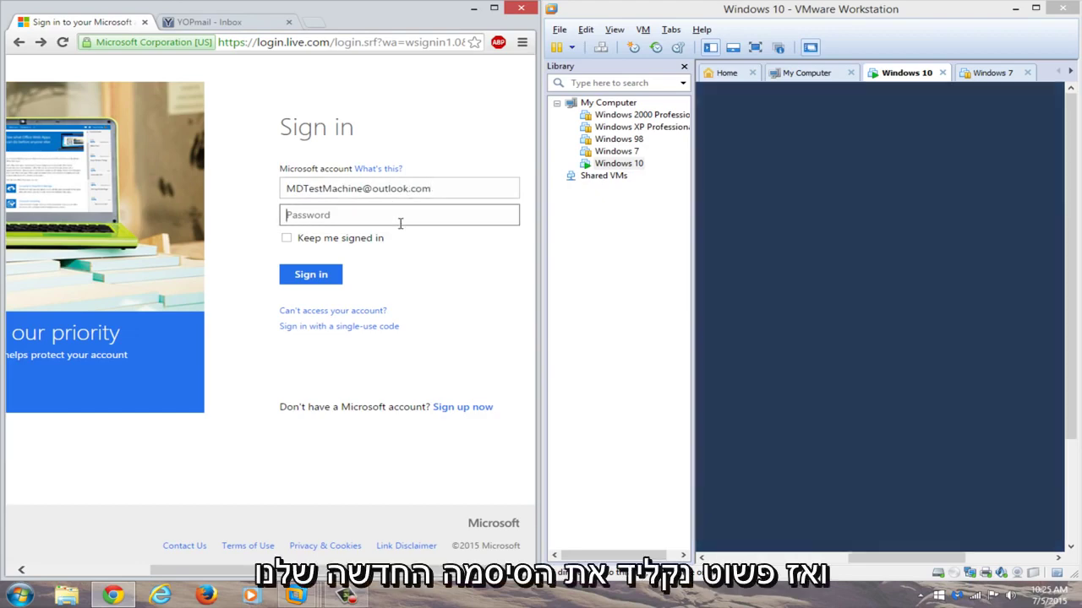
text(•••••••••)
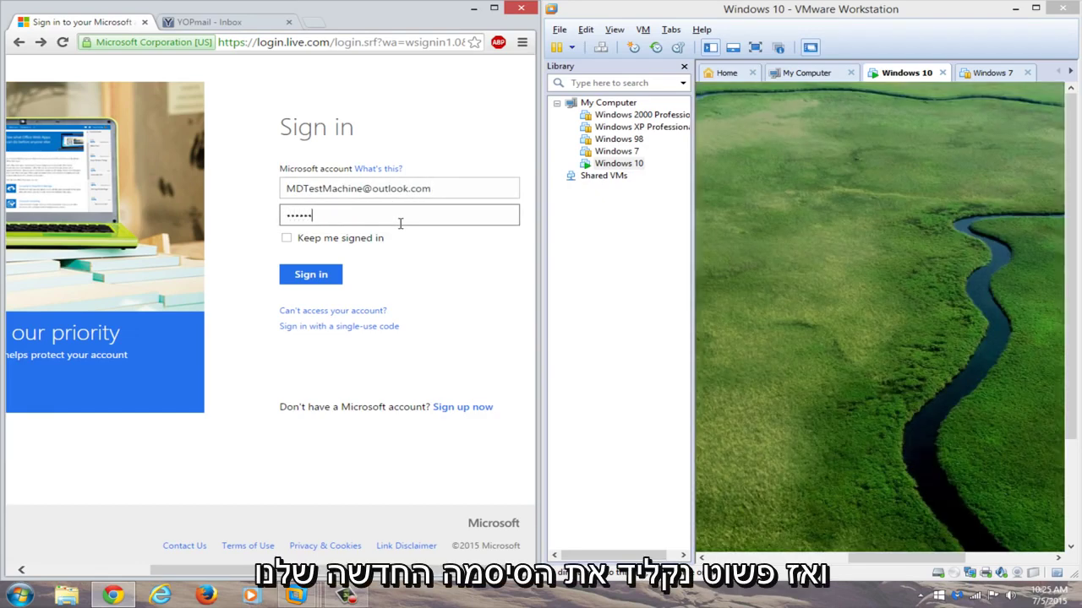
text(•••)
key(Return)
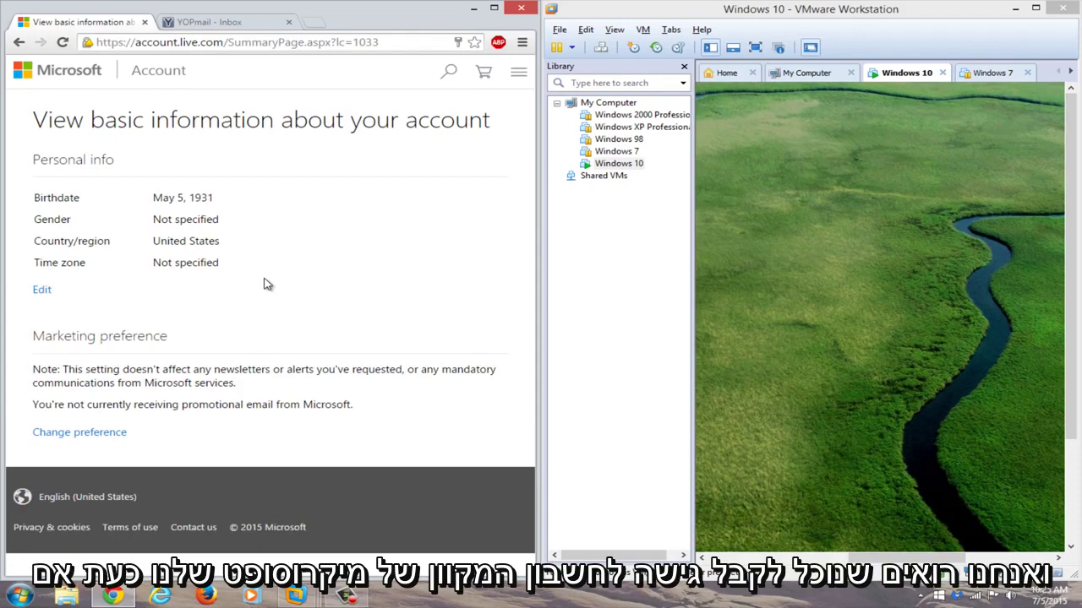
click(1042, 15)
- Put the VM in full screen, dismiss the lock screen, and sign in with the new password
click(210, 46)
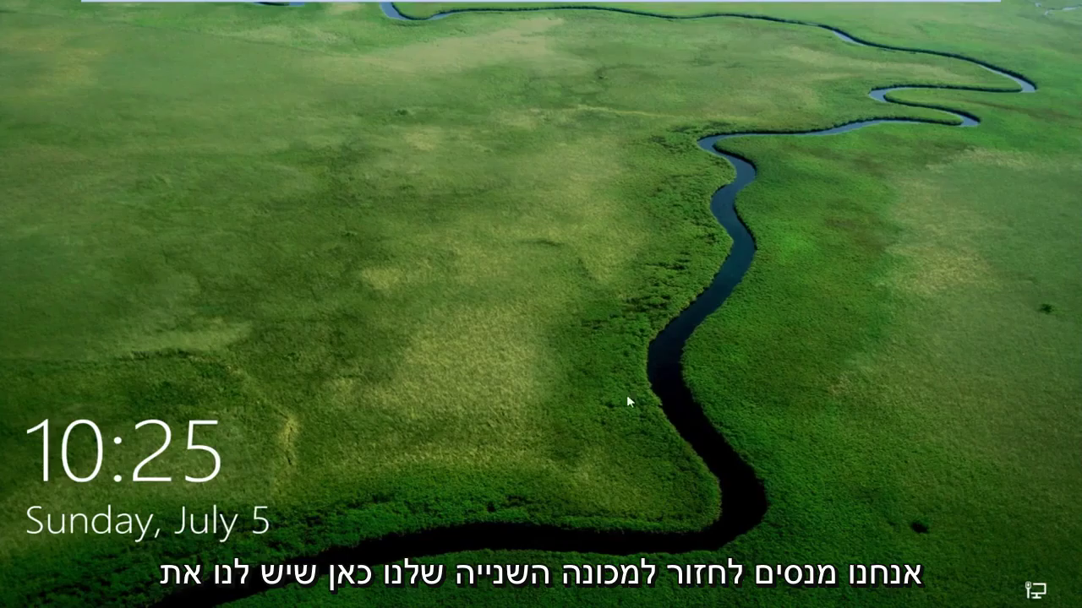
drag(626, 395, 538, 38)
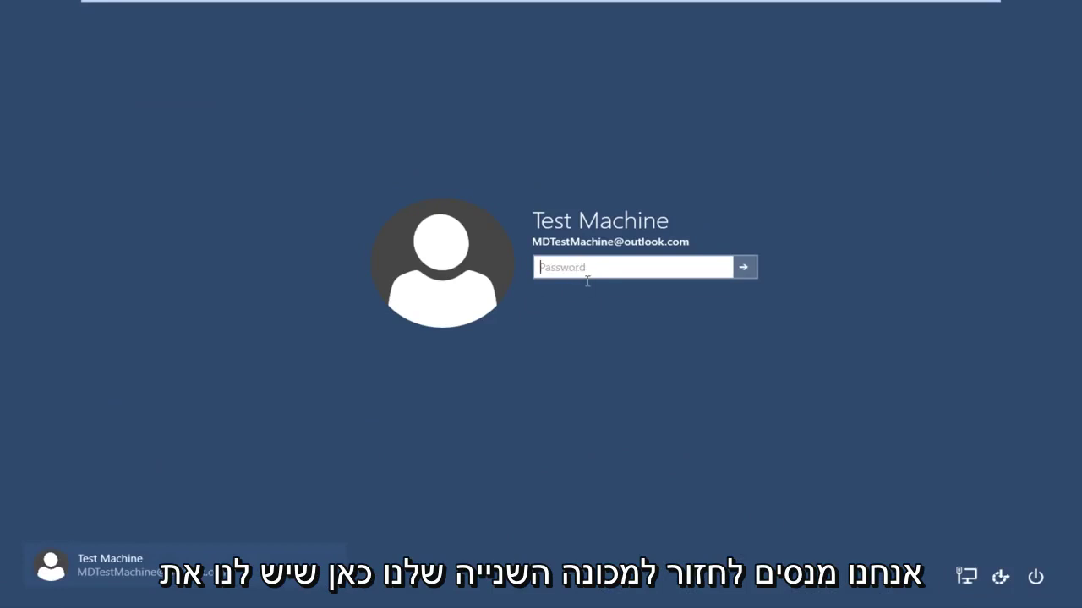
text(••)
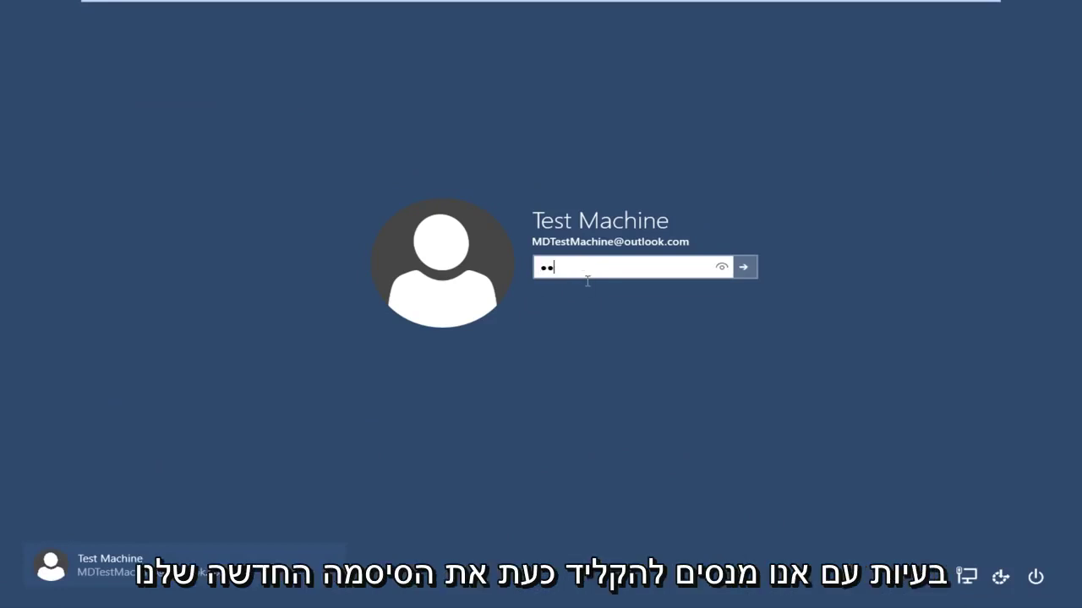
text(••••••••••••)
key(Return)
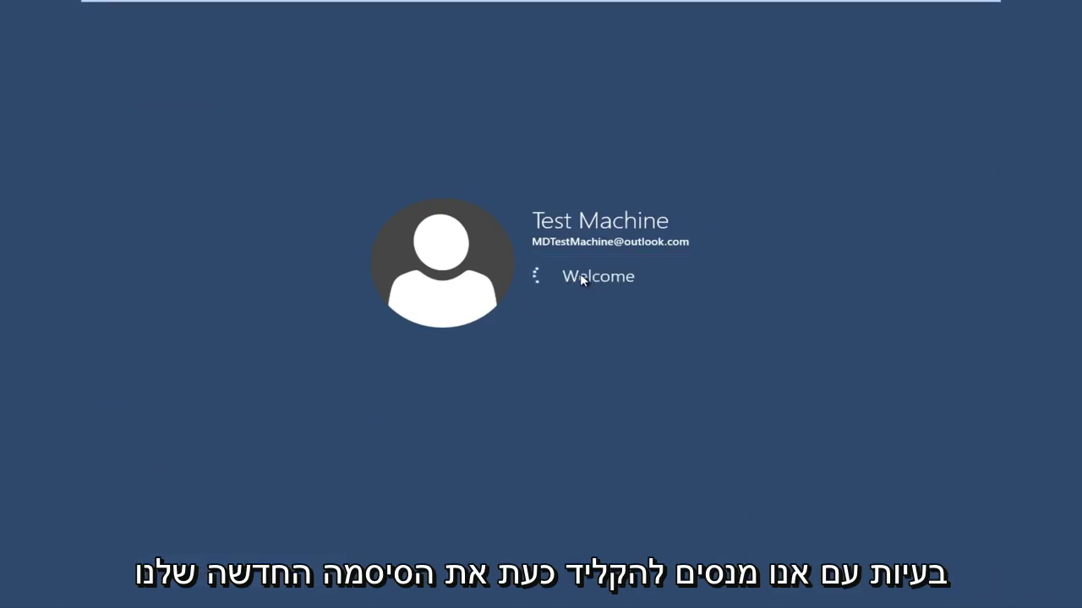